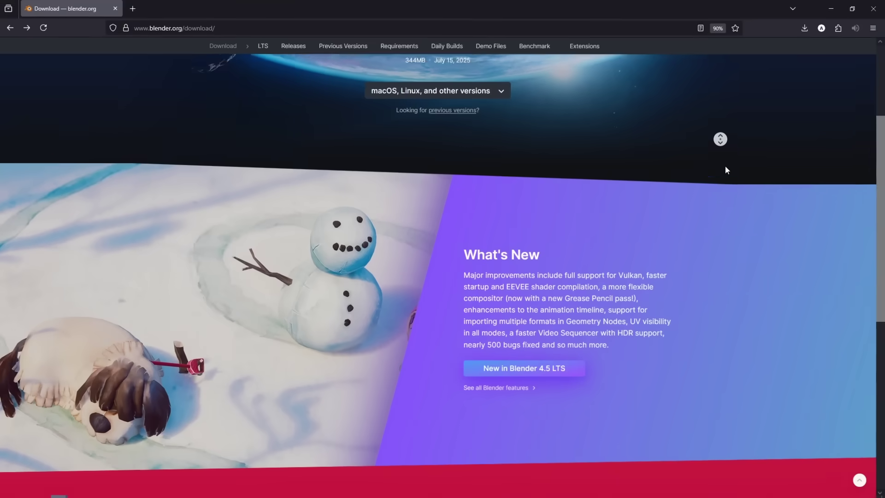
- Go to the experimental Daily Builds page and highlight the top Blender 5.0.0 Alpha entries
scroll(726, 165, down, 5)
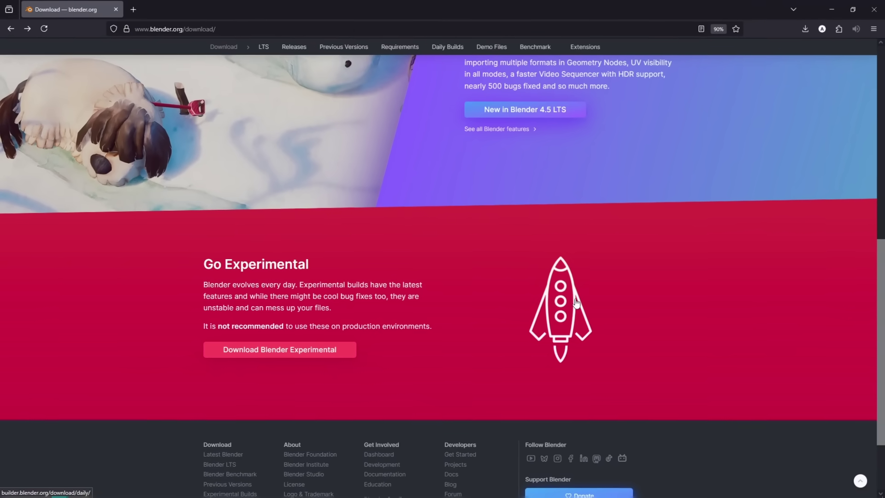
click(294, 350)
drag(698, 228, 308, 202)
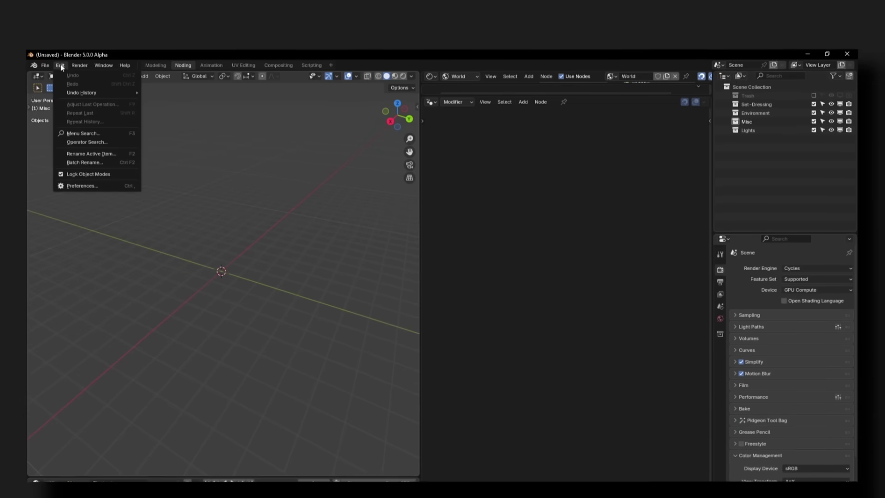
- Open Blender's Preferences and view the Experimental feature settings
click(82, 186)
click(66, 300)
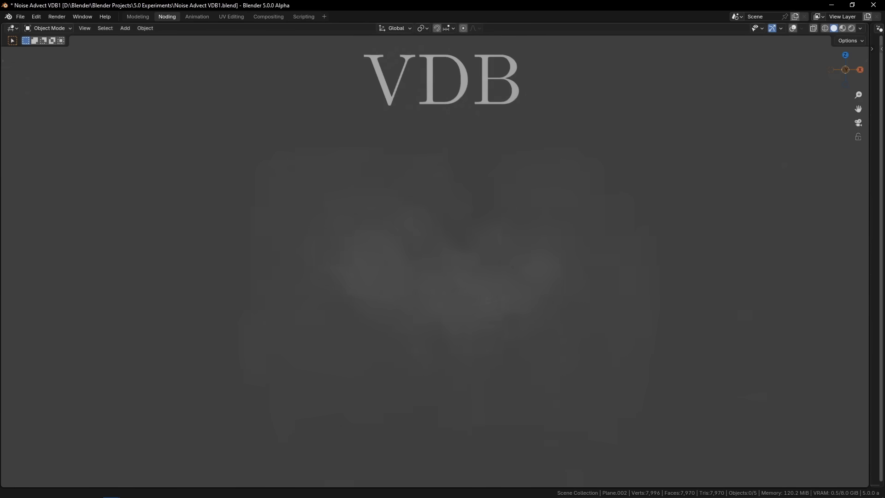
- Add Get Named Grid, Sample Grid, Position, Add and Noise Texture nodes feeding the Volume Cube
drag(870, 254, 402, 253)
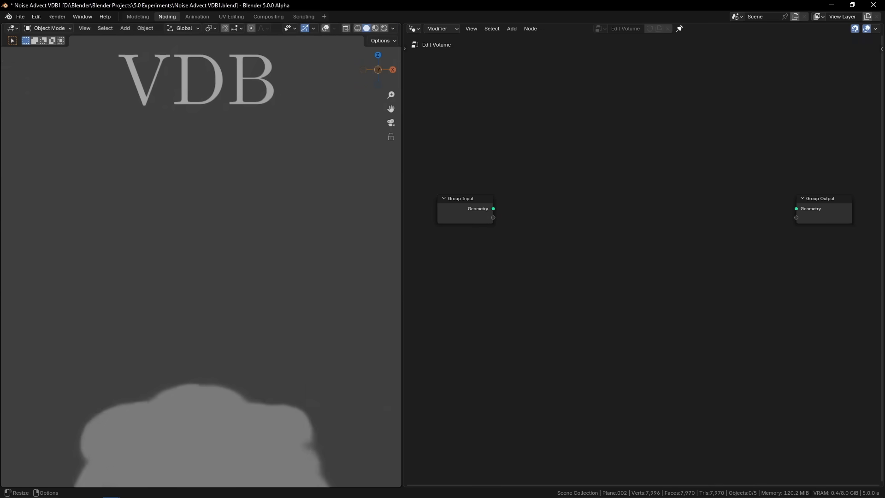
key(ctrl+z)
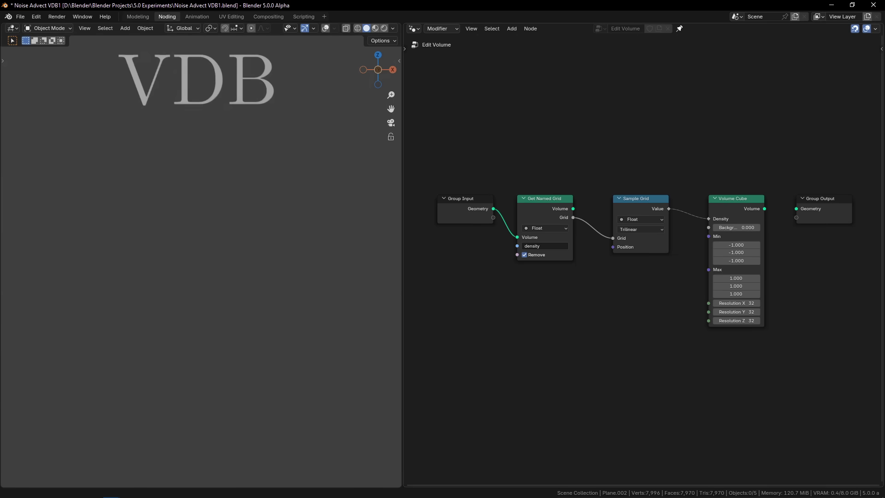
key(ctrl+z)
key(ctrl+z)
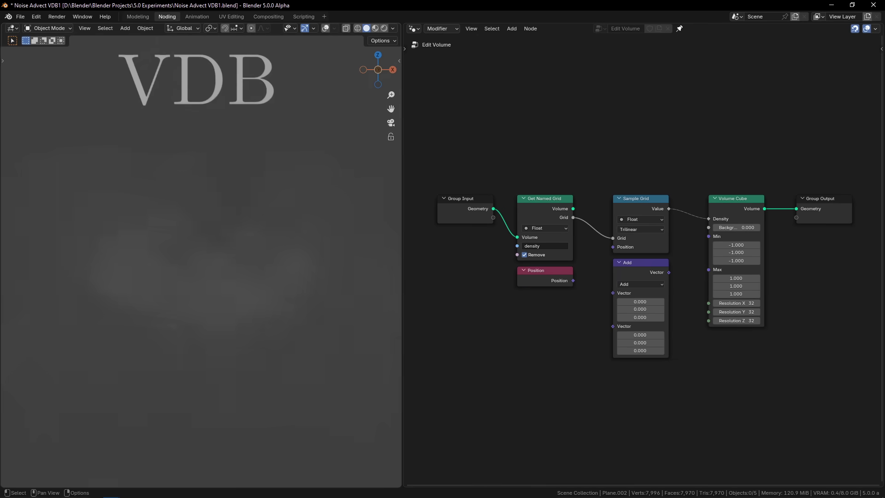
drag(403, 254, 869, 254)
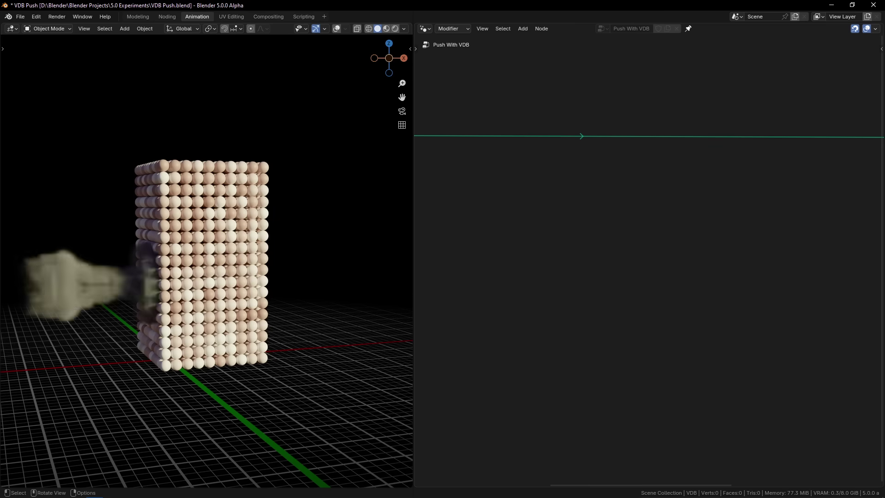
- Add an Object Info node for the VDB object set to Relative
key(ctrl+v)
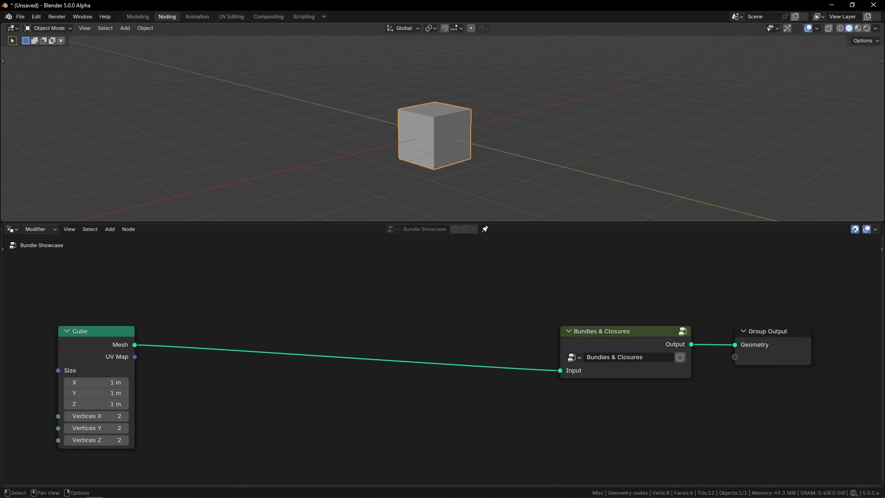
- Inside the Bundles & Closures group, add an Evaluate Closure node and route simulation geometry through it
key(Tab)
key(shift+a)
text(clsure)
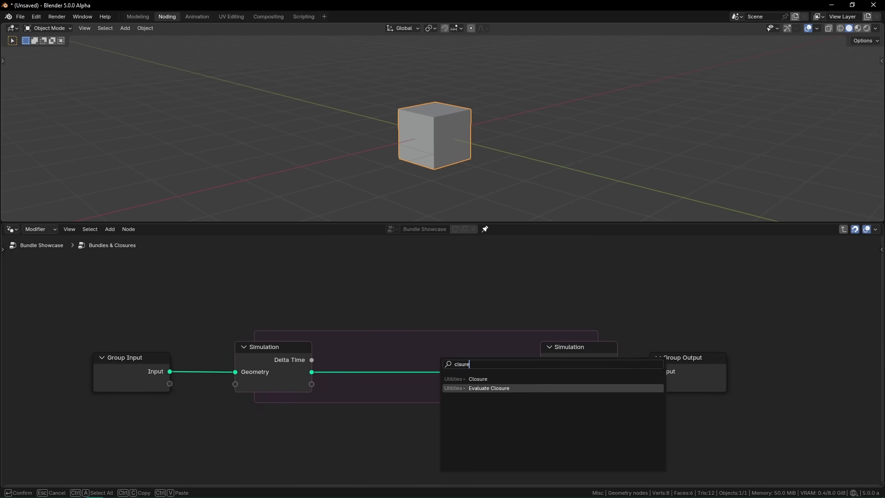
key(Return)
key(Return)
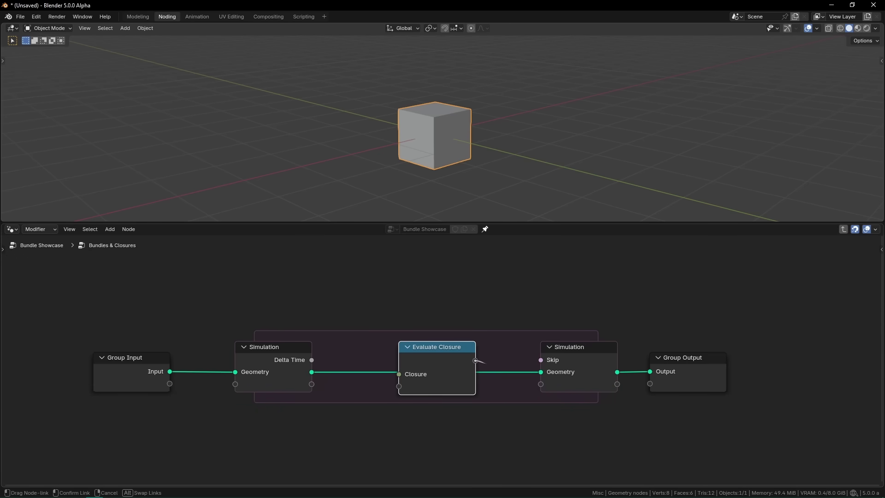
drag(398, 398, 399, 398)
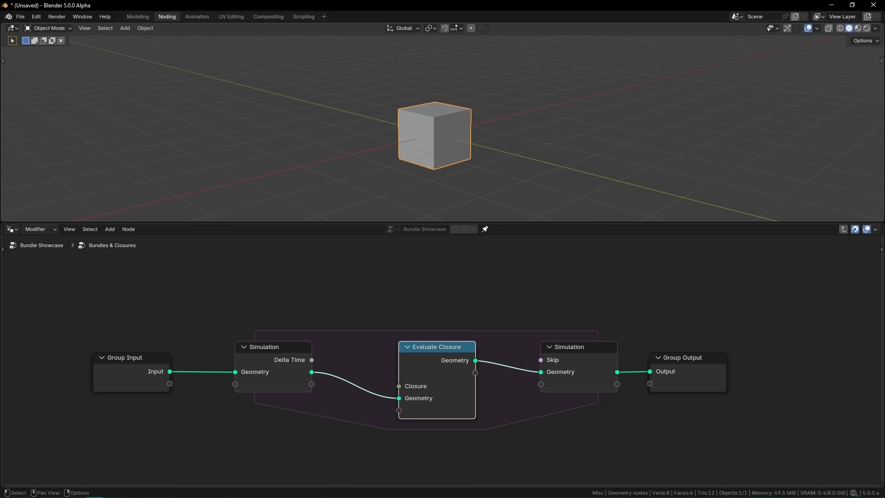
- Add a Group Input node so the group exposes a Closure input
key(shift+a)
key(Return)
key(Return)
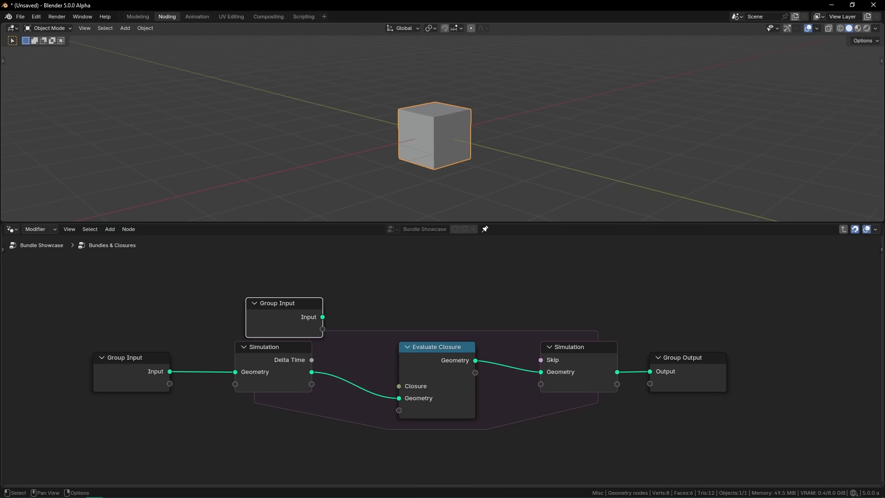
key(Tab)
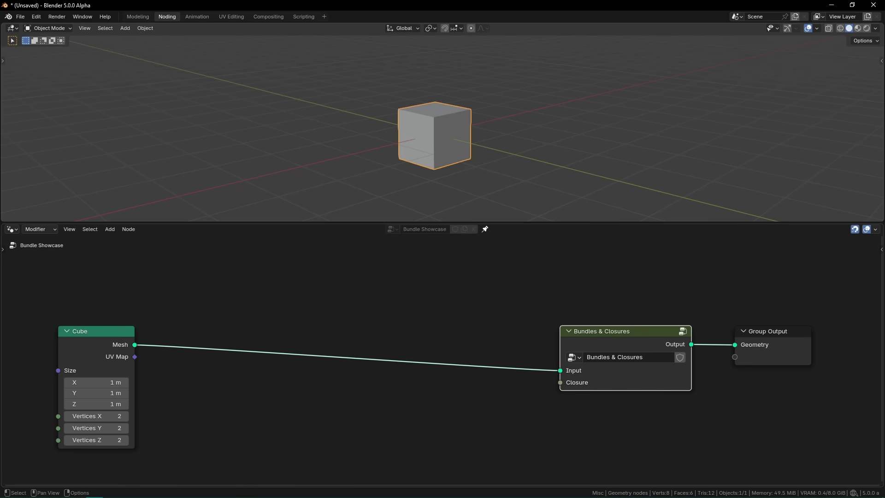
- Link a Closure zone holding an Extrude Mesh node to the group and play the animation
text(cls)
key(Return)
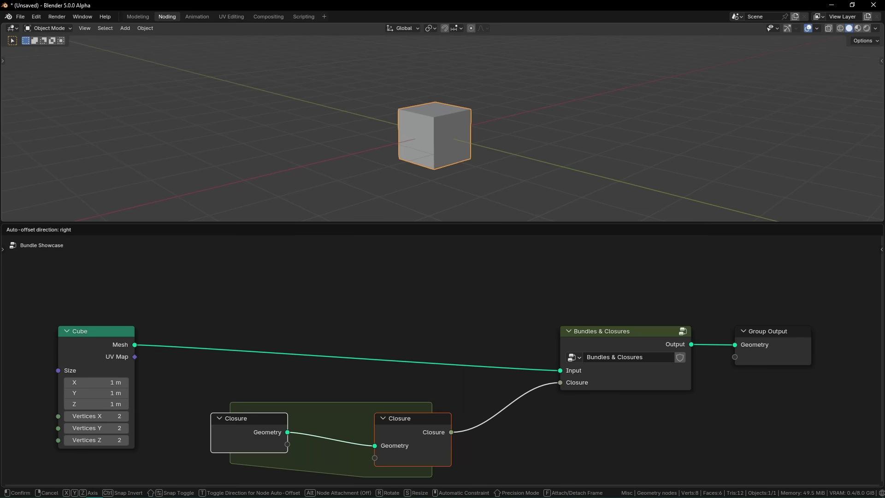
key(Return)
key(shift+a)
text(extr)
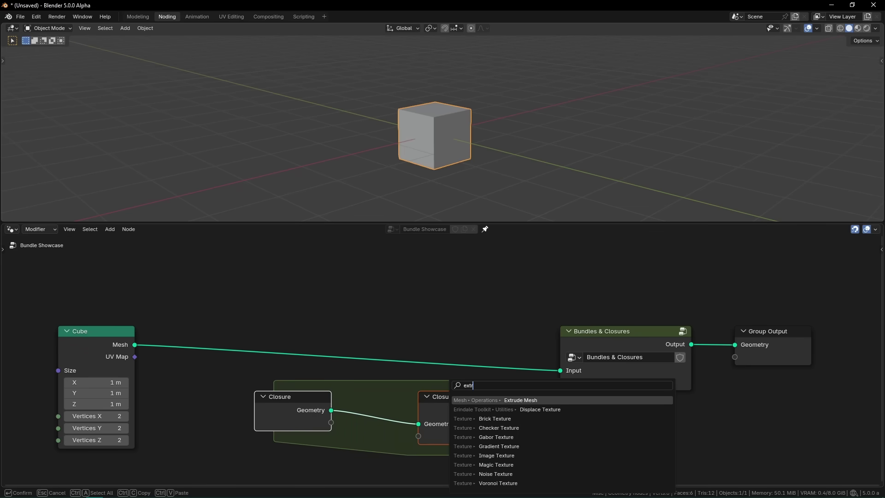
key(Return)
key(Return)
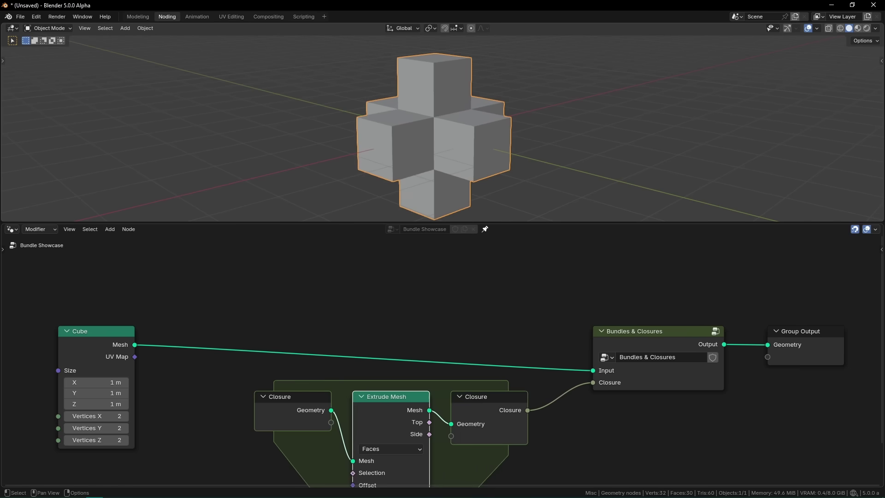
key(space)
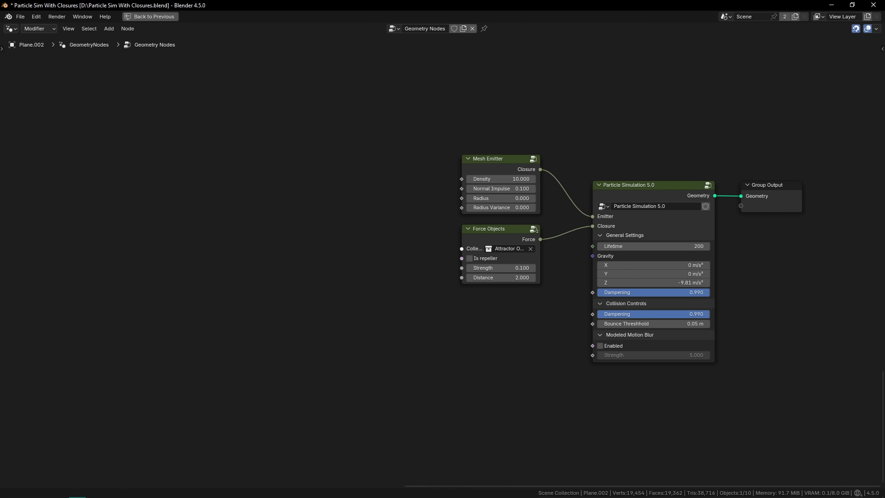
- Replace the Mesh Emitter with a Volume Emitter, try Curve Forces, then reconnect the Chained Closures frame
key(ctrl+z)
key(ctrl+z)
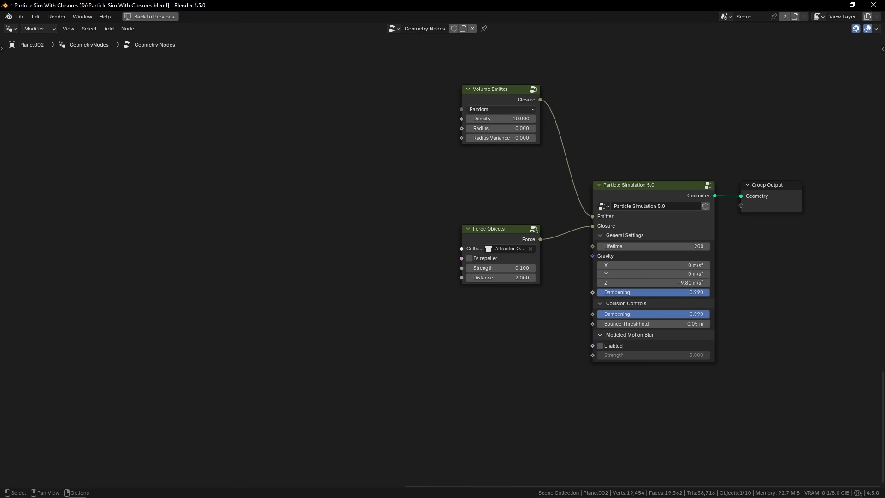
key(ctrl+z)
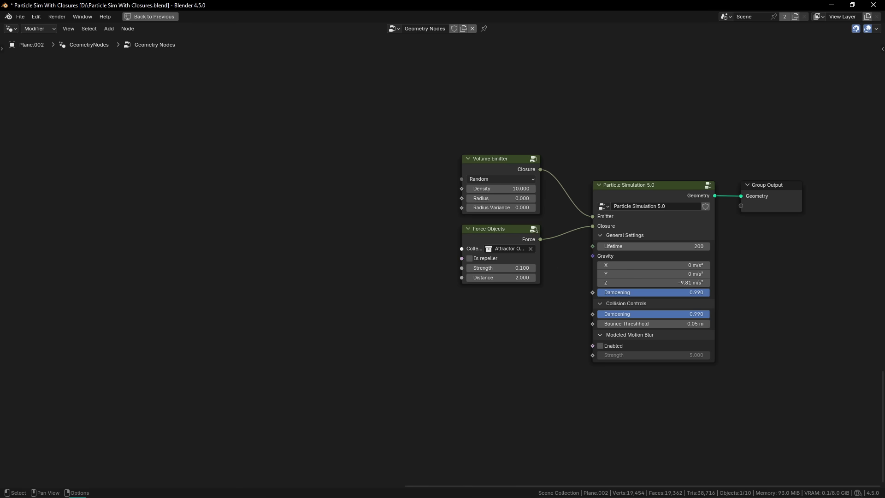
key(ctrl+z)
key(ctrl+z)
key(ctrl+z)
key(ctrl+z)
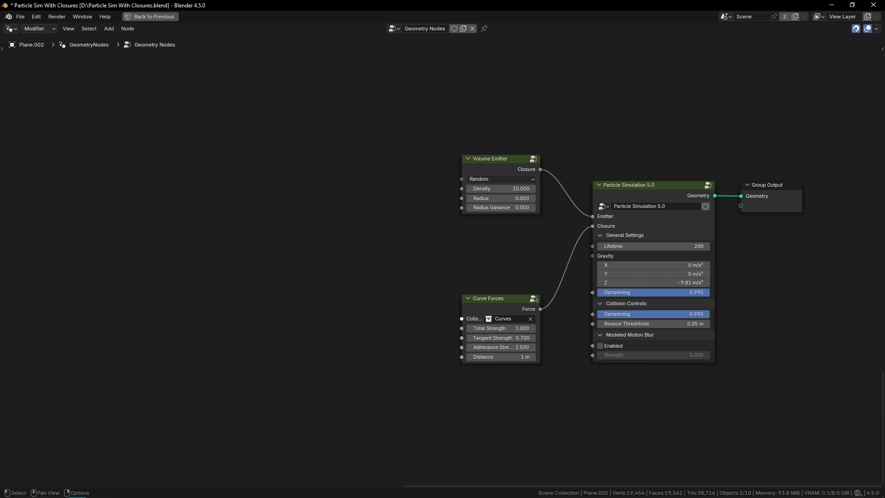
key(ctrl+z)
key(ctrl+z)
key(ctrl+z)
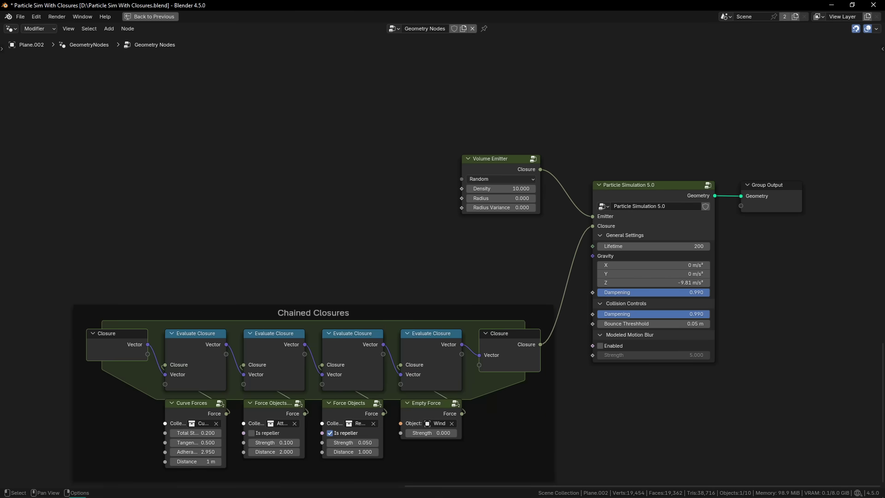